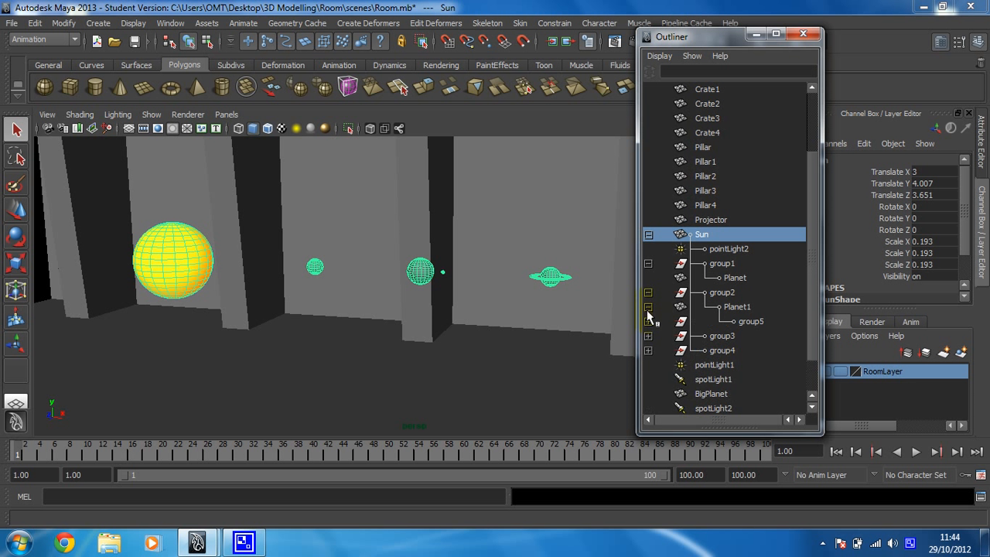
Expand group3, group4, Planet2 and group5 in the Sun hierarchy and move the Outliner clear of the attribute values
click(649, 336)
click(648, 364)
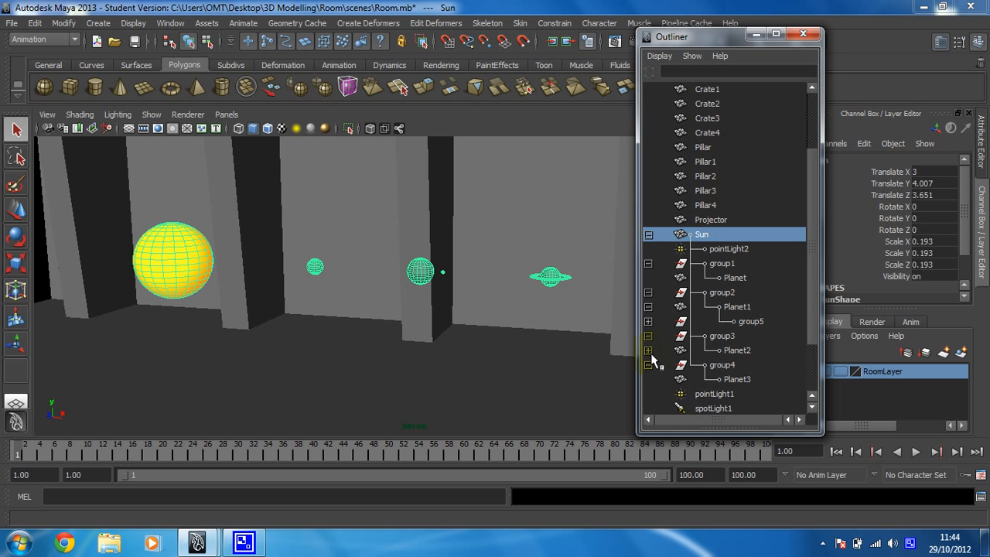
click(648, 350)
scroll(735, 315, down, 2)
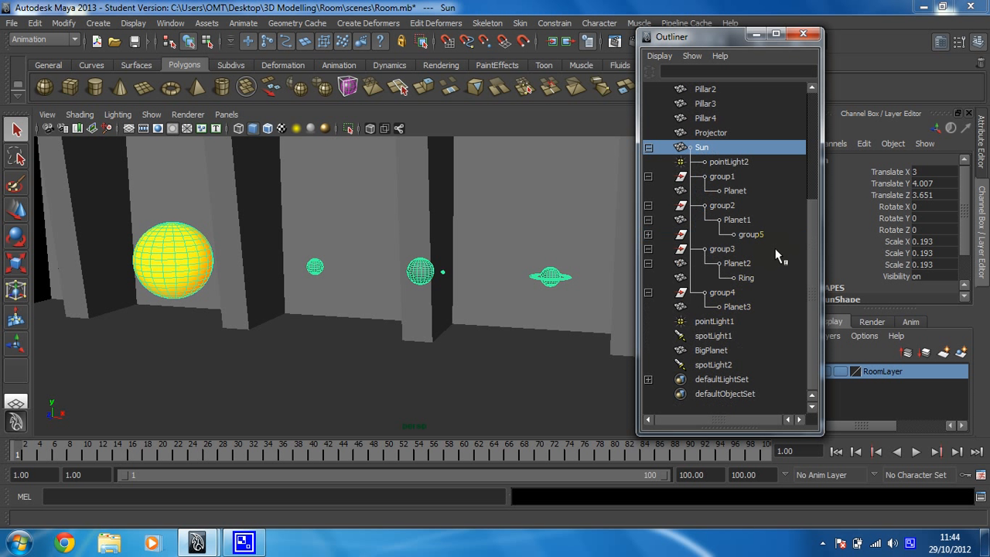
click(648, 235)
middle_drag(684, 145, 796, 16)
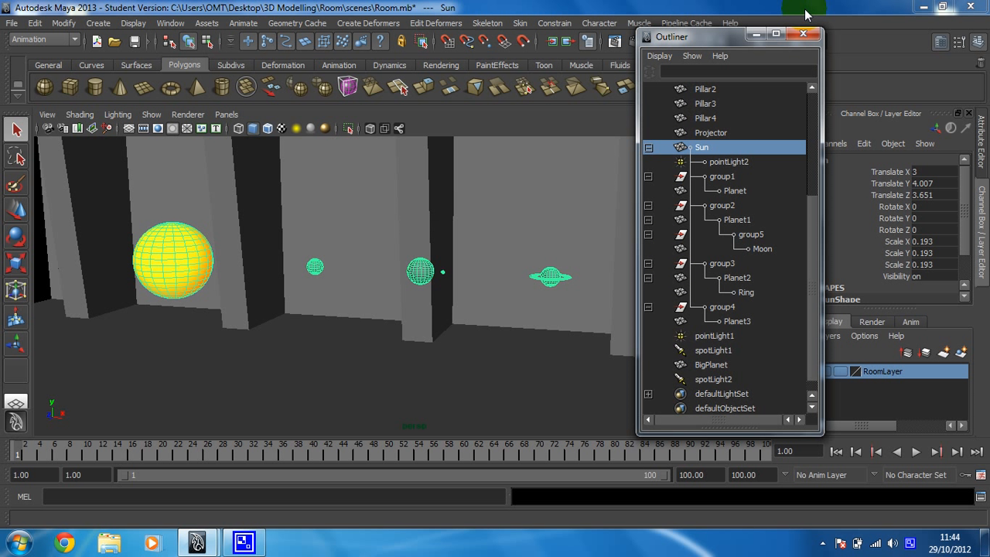
mouse_move(710, 36)
mouse_down()
mouse_move(814, 35)
mouse_move(761, 48)
mouse_move(656, 45)
mouse_move(696, 46)
mouse_up()
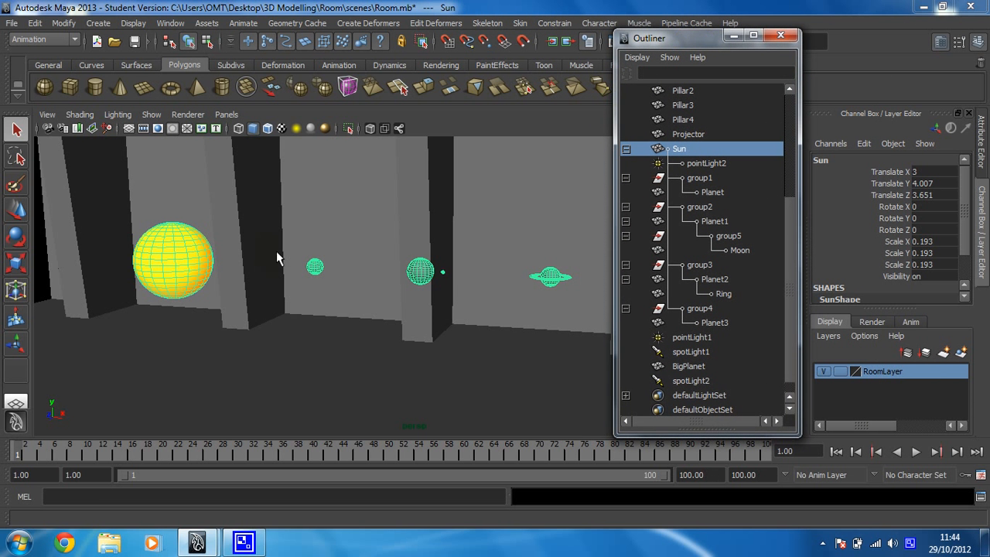
Select everything from group1 through Planet3 under Sun and key only Rotate Y at frame 1
mouse_move(298, 258)
alt+middle_down()
mouse_move(250, 252)
mouse_move(330, 304)
mouse_move(304, 281)
mouse_move(290, 304)
mouse_move(300, 298)
alt+middle_up()
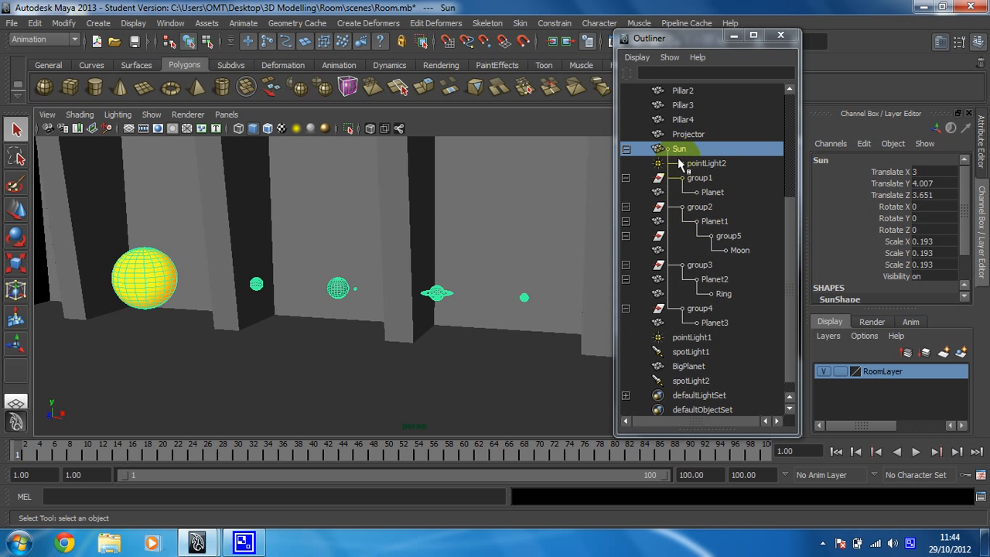
middle_drag(682, 164, 701, 326)
click(696, 179)
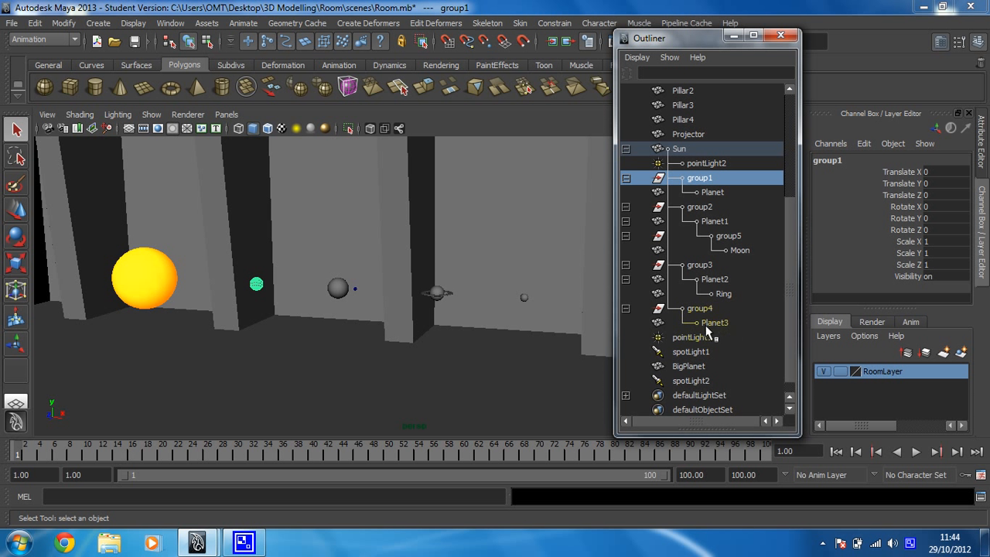
shift+click(714, 323)
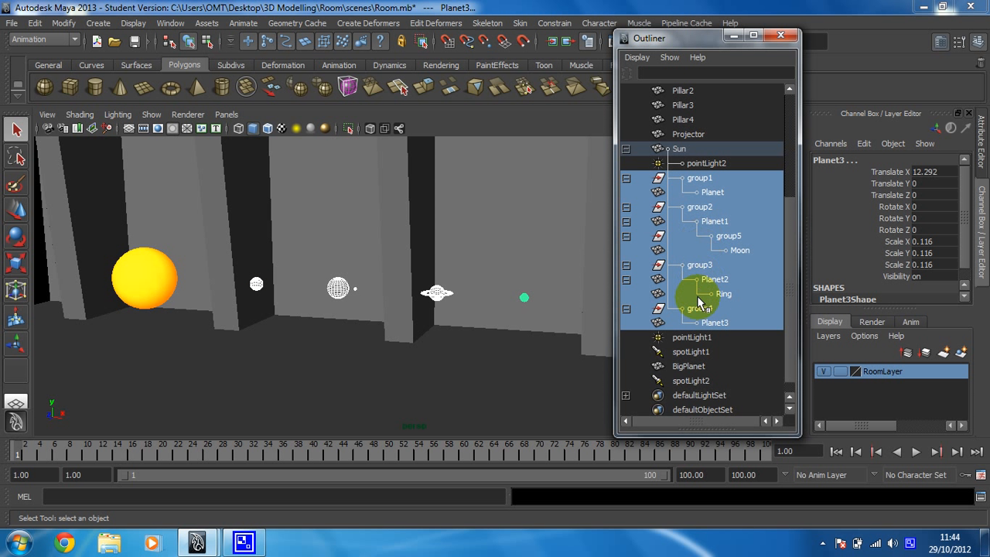
middle_drag(700, 302, 675, 314)
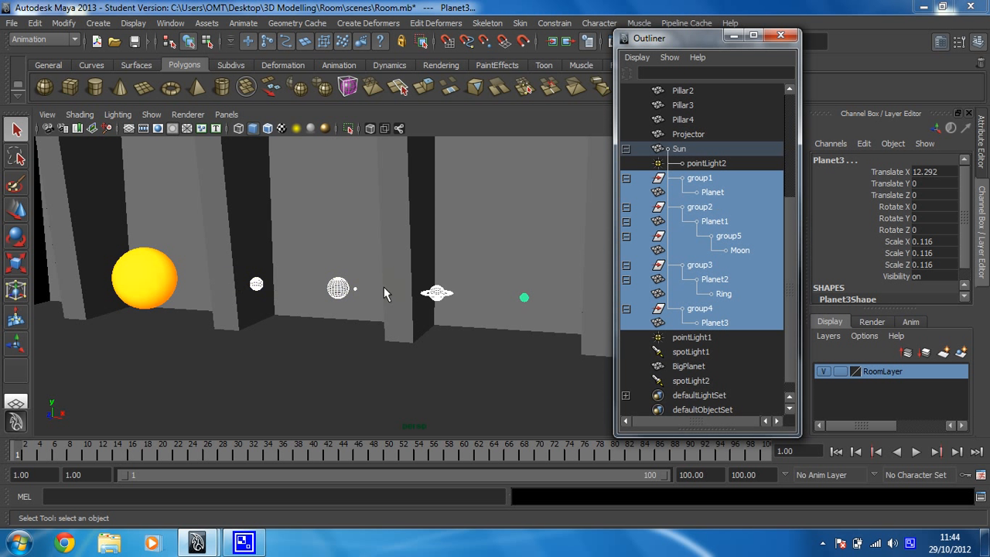
middle_drag(680, 206, 784, 189)
middle_drag(793, 271, 698, 210)
middle_drag(646, 271, 19, 458)
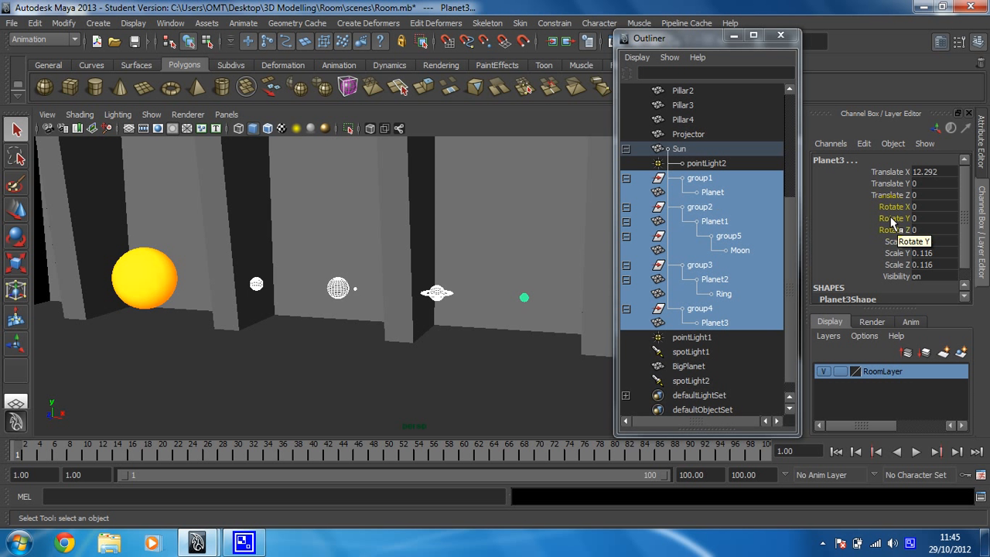
right_click(895, 220)
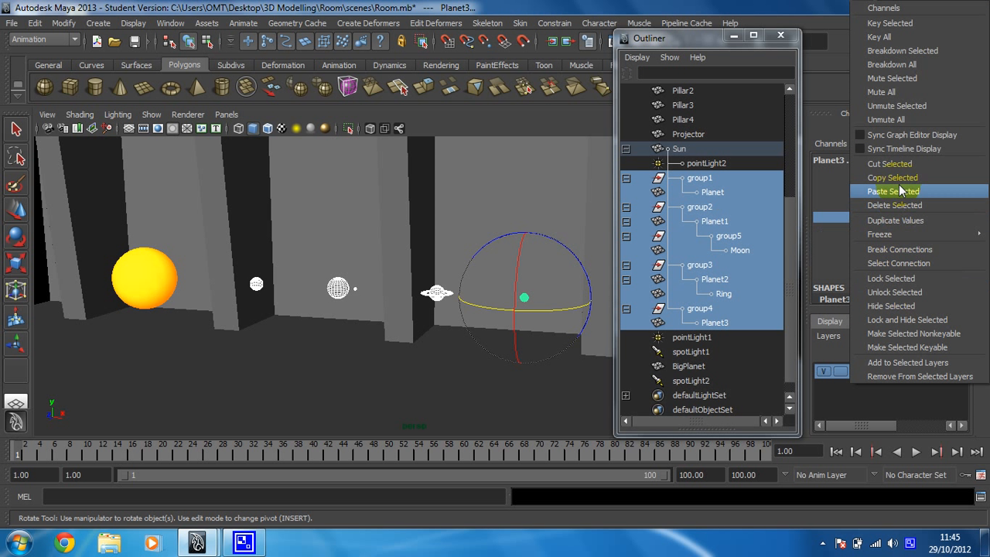
click(899, 22)
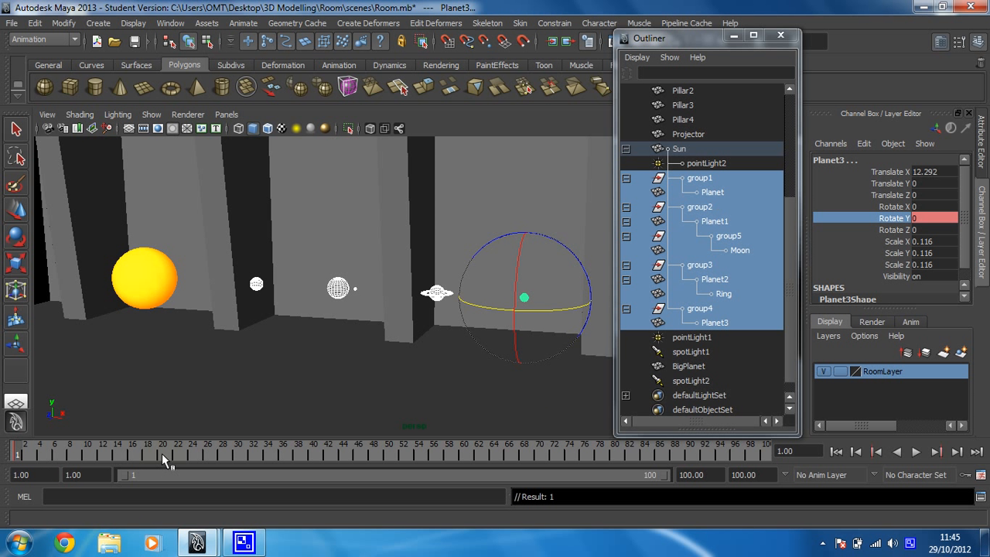
At frame 20, set Rotate Y to 20 for group1 and 25 for Planet
click(162, 453)
click(747, 192)
click(697, 180)
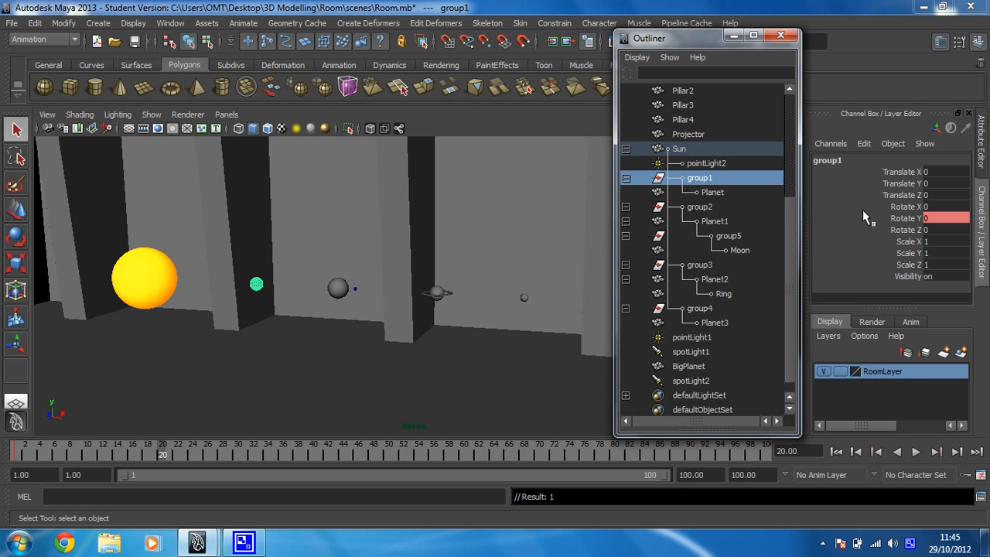
click(936, 218)
text(20)
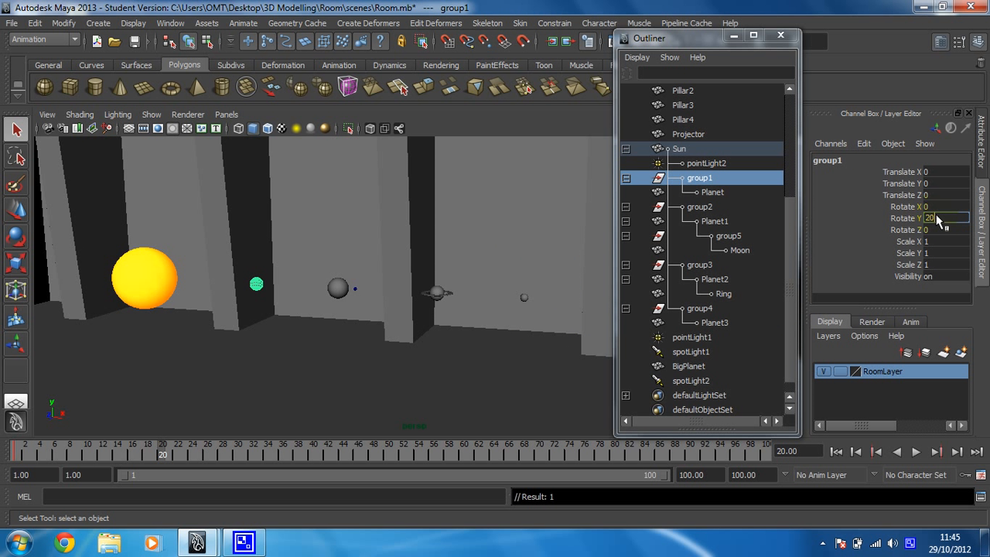
key(Return)
click(713, 191)
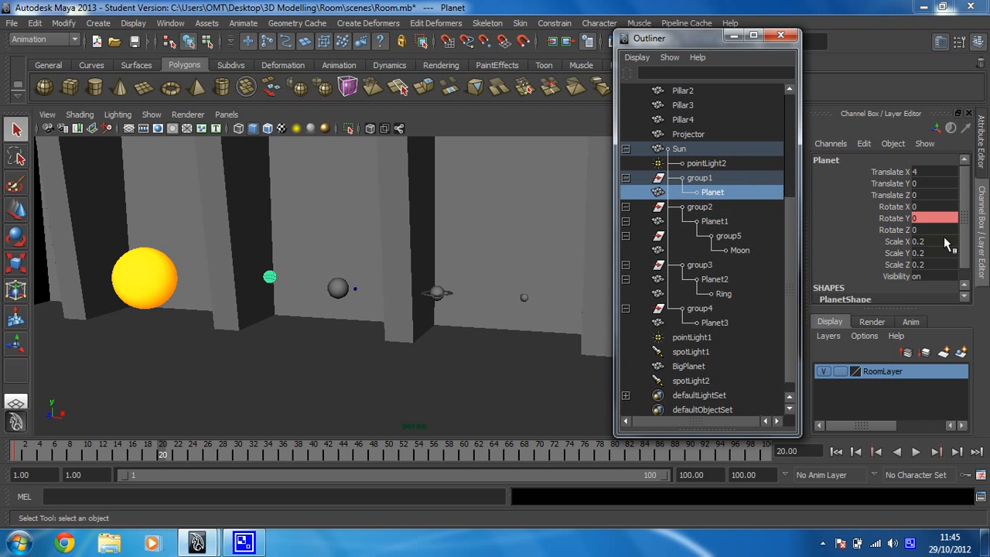
click(927, 219)
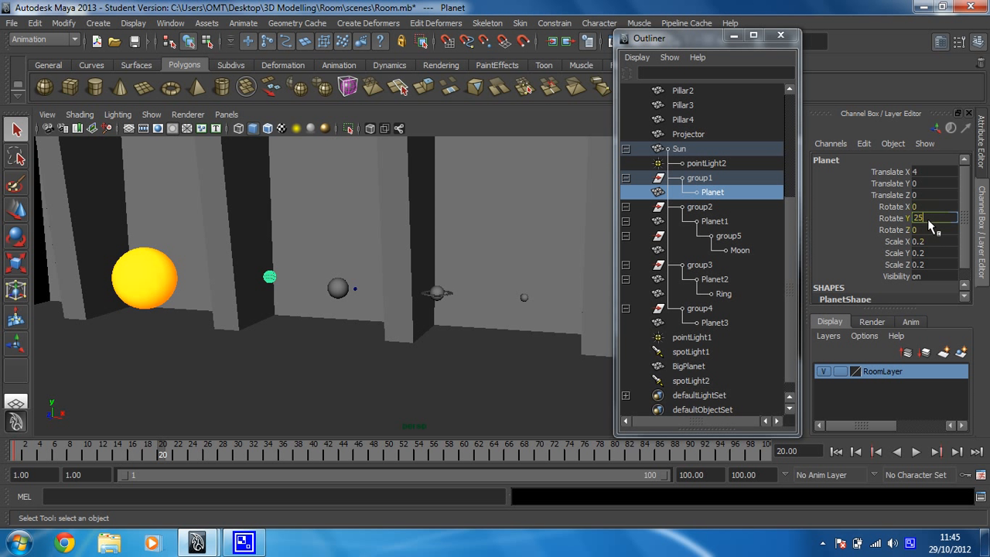
Set Rotate Y to 30 for group2 and 22 for Planet1
click(700, 207)
click(945, 219)
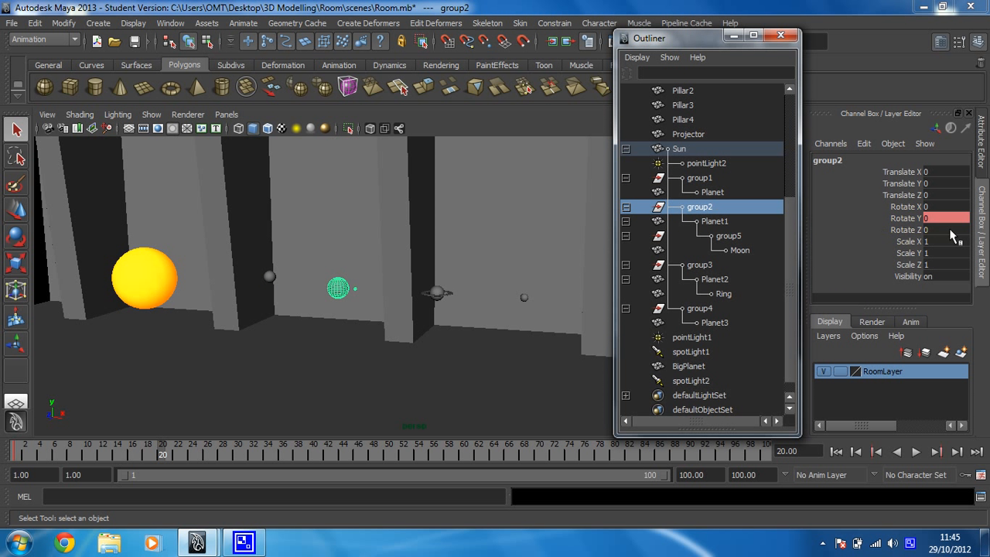
click(945, 221)
text(30)
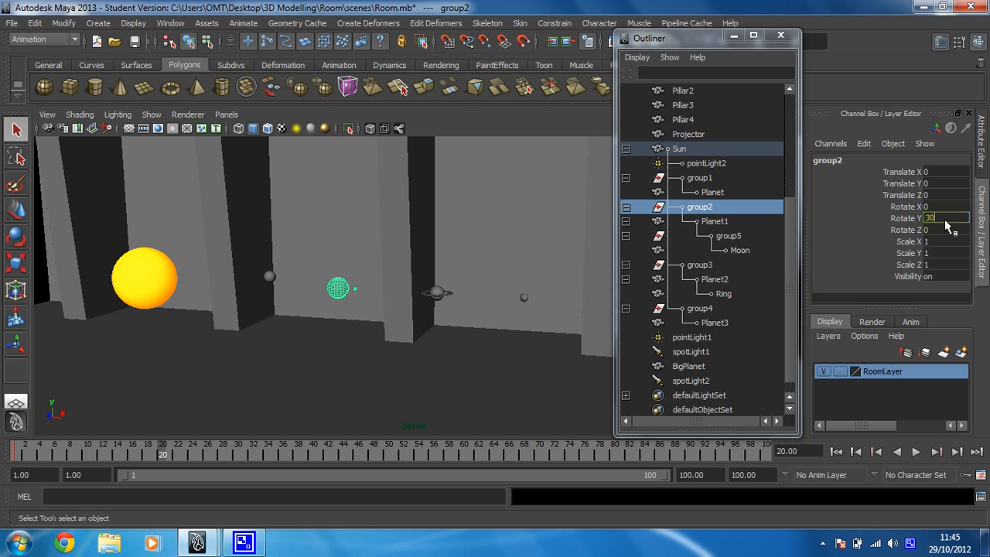
key(Return)
click(706, 209)
click(715, 222)
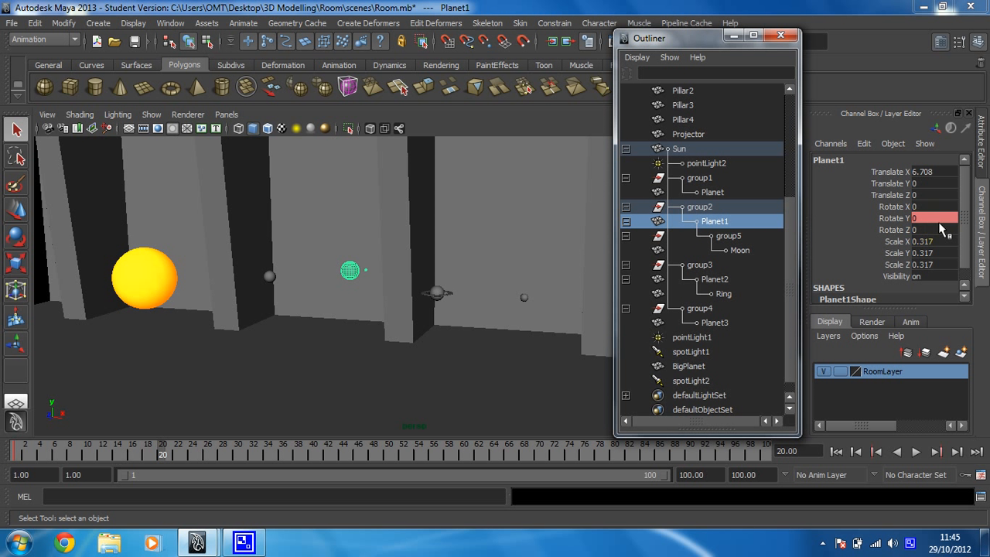
click(932, 219)
key(Return)
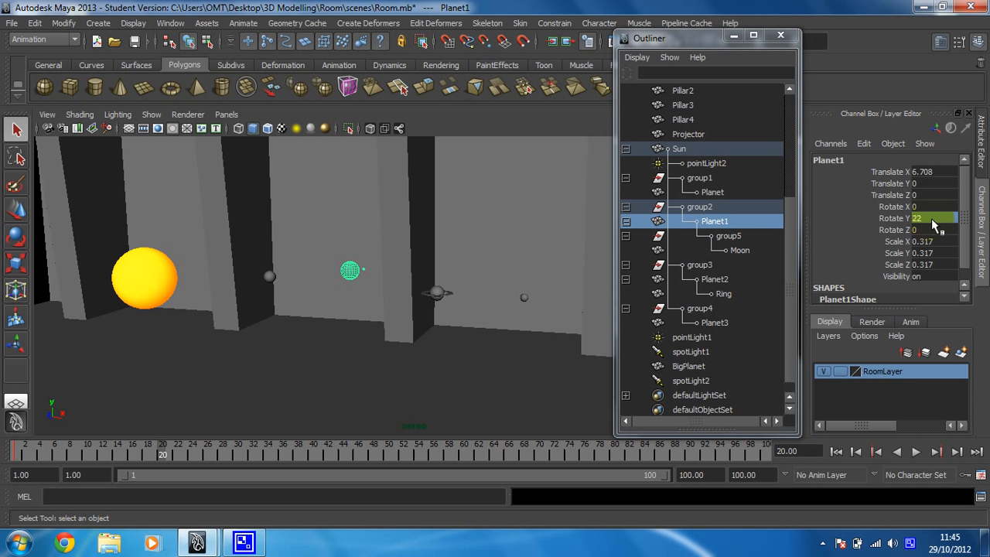
Set Rotate Y to 40 for group5 and 38 for Moon
click(728, 235)
click(946, 219)
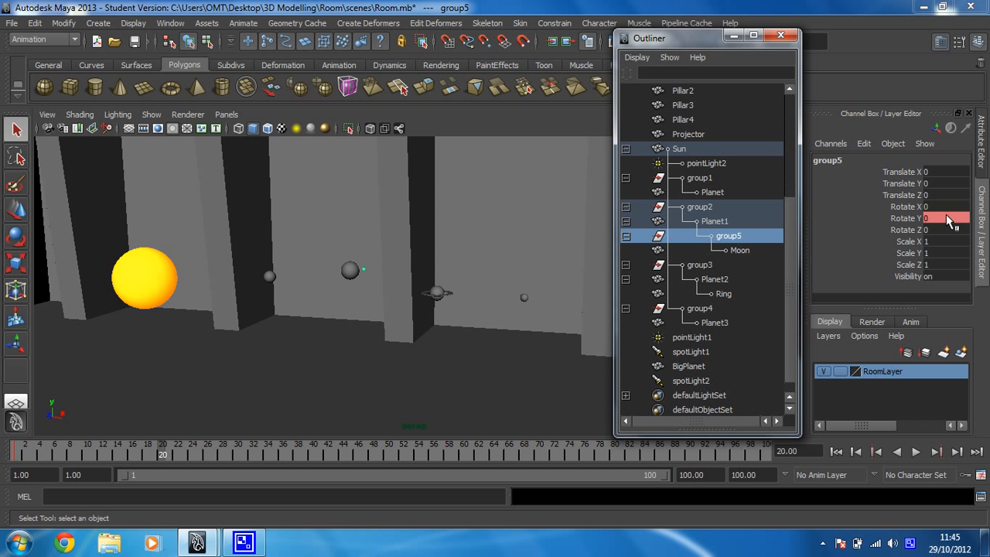
text(40)
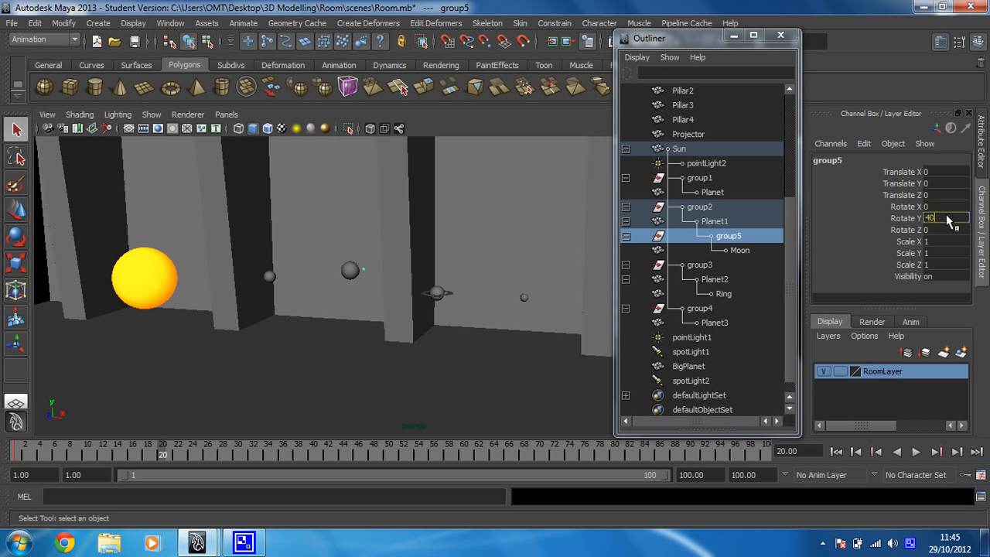
key(Return)
click(739, 250)
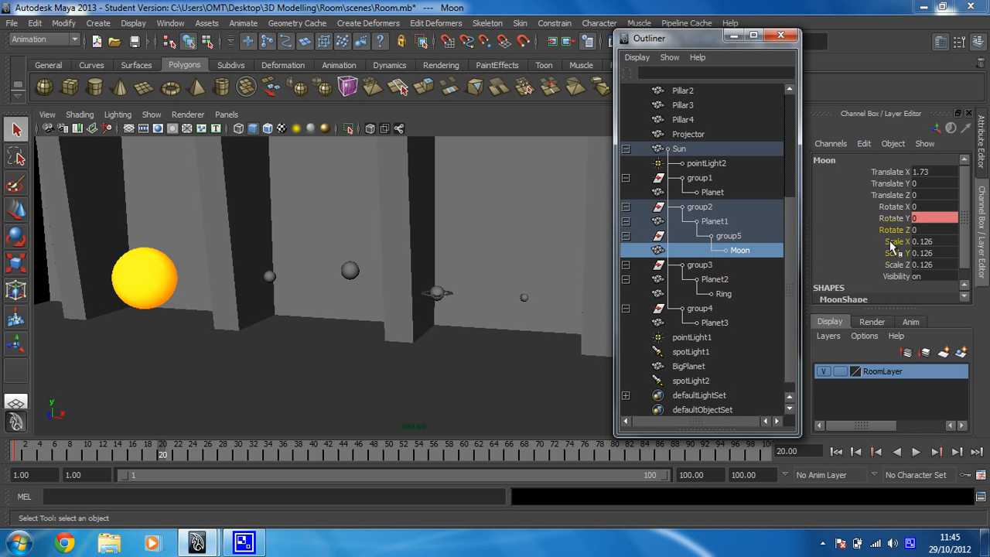
click(927, 219)
text(38)
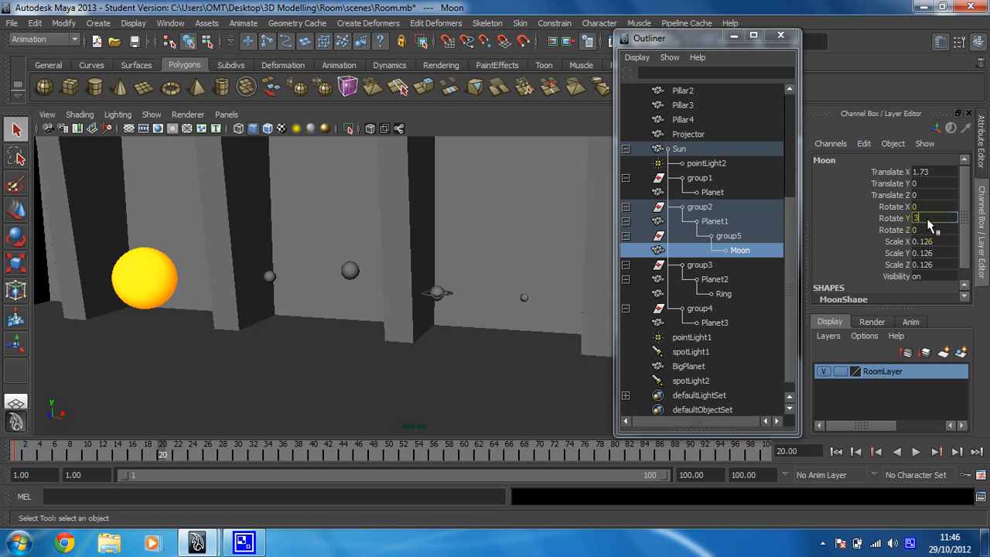
key(Return)
Set Rotate Y to 33 for group3 and 28 for Planet2
click(725, 263)
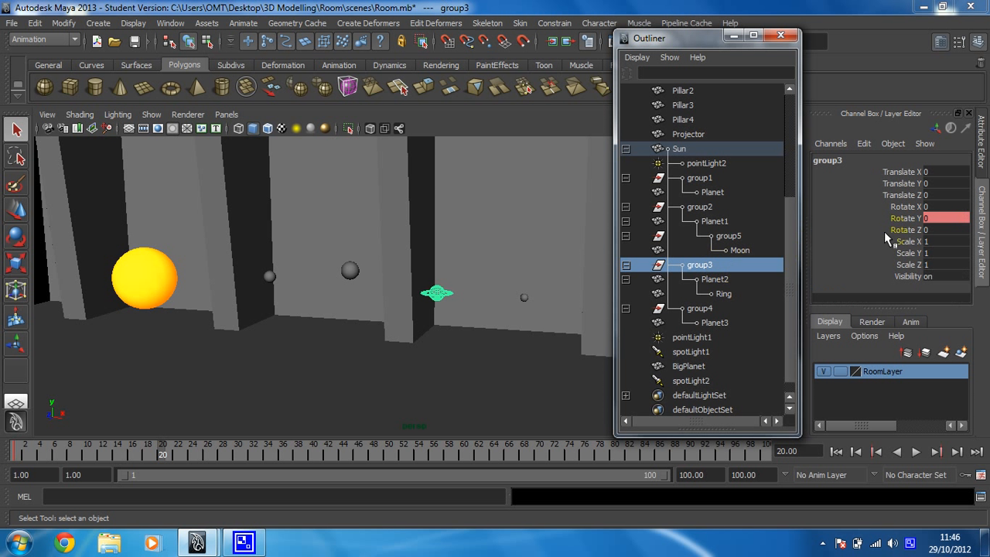
click(941, 219)
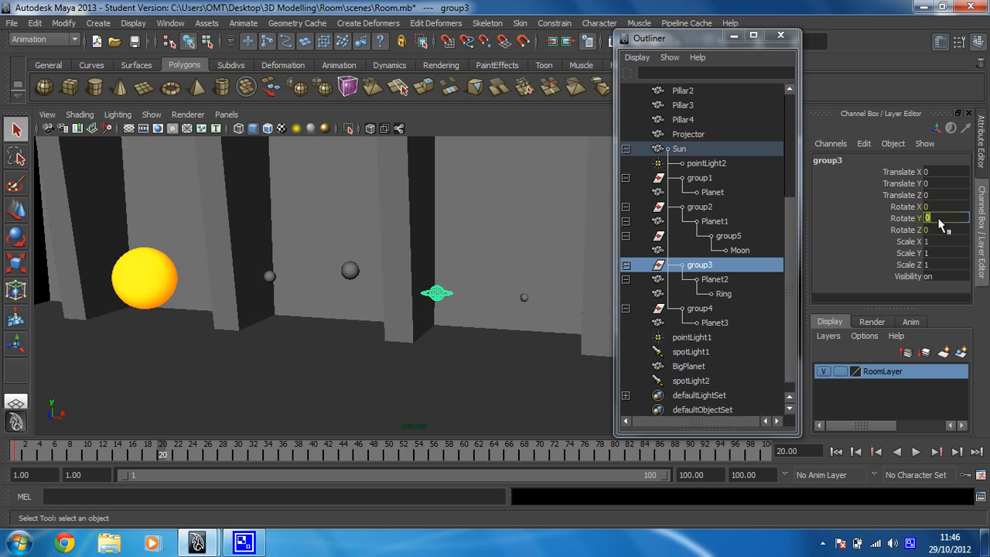
text(33)
key(Return)
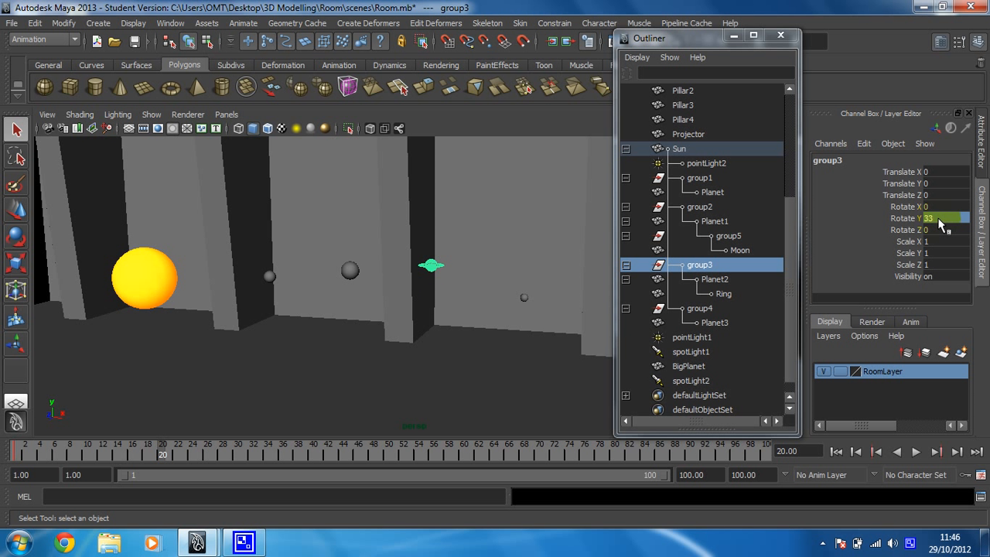
click(718, 280)
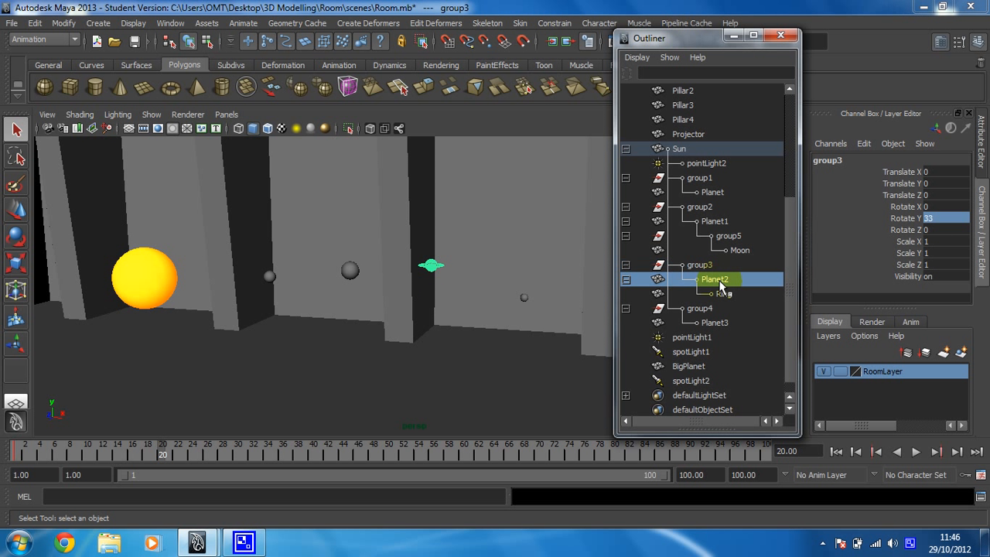
click(925, 219)
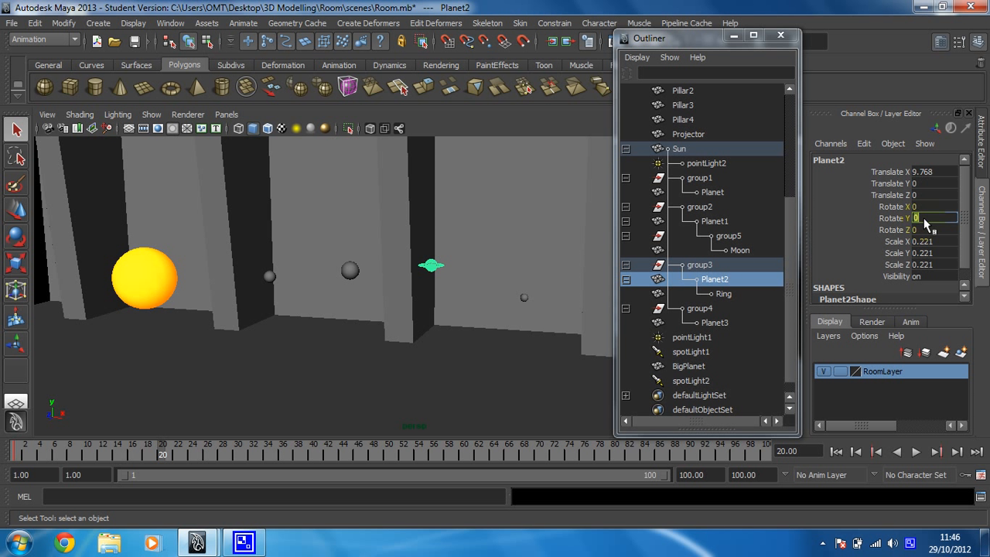
text(28)
key(Return)
click(720, 293)
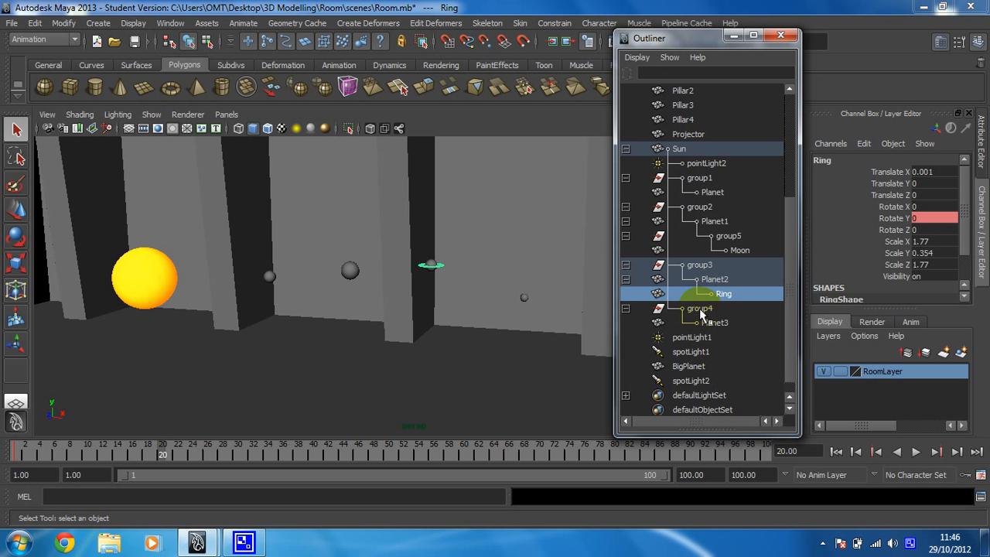
Set Rotate Y to 45 for group4 and 26 for Planet3
click(701, 308)
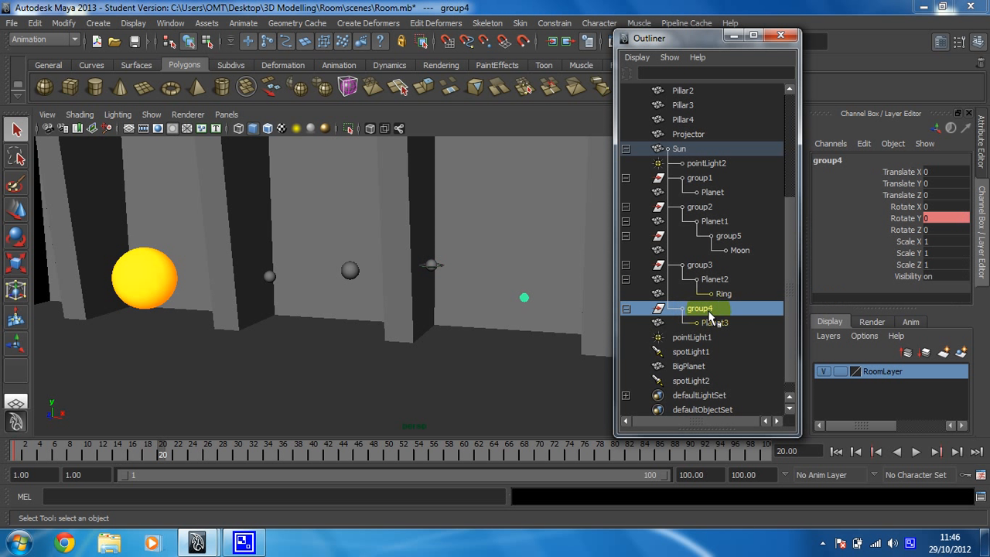
click(940, 218)
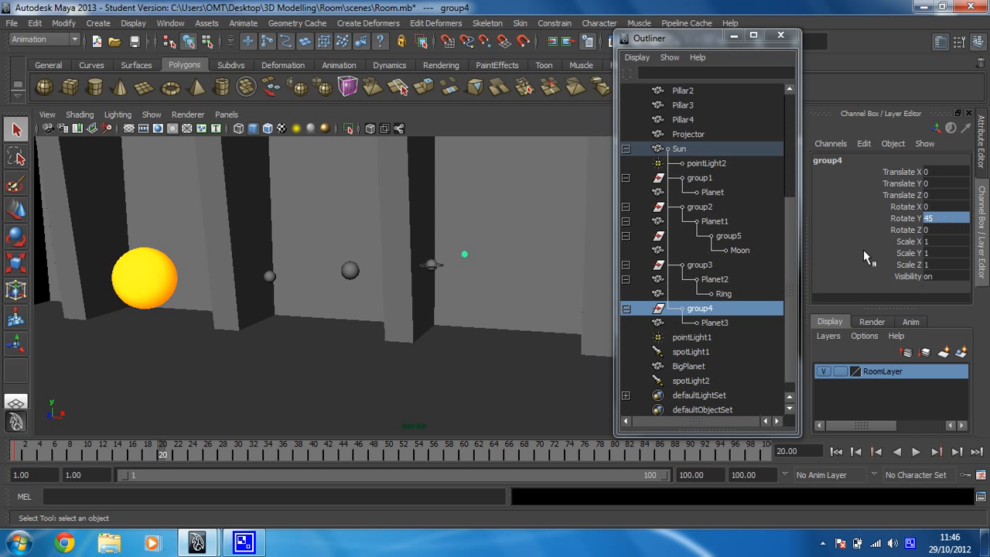
click(680, 322)
click(926, 219)
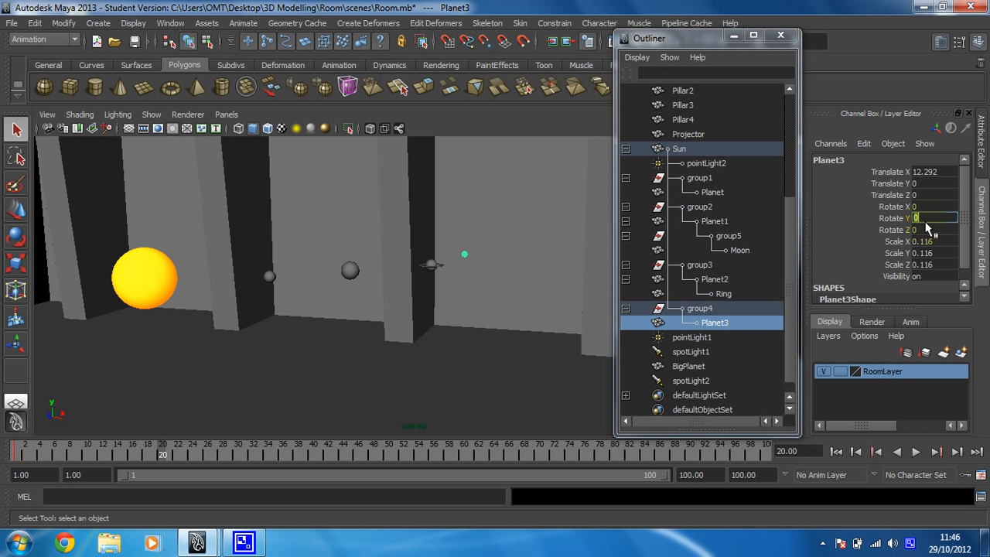
text(26)
key(Return)
Reselect everything from group1 through Planet3 and key only Rotate Y at frame 20
click(694, 178)
click(703, 206)
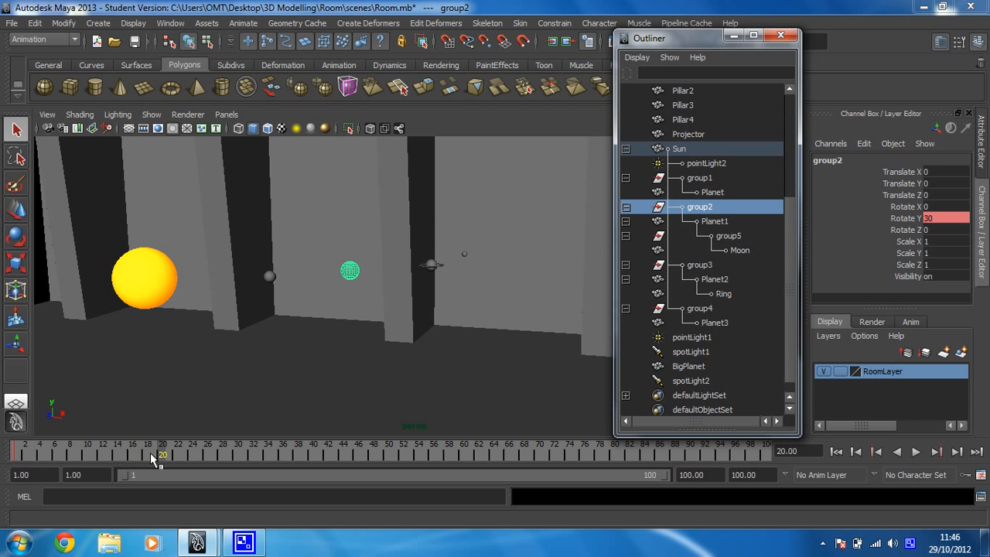
middle_drag(775, 222, 697, 181)
click(698, 180)
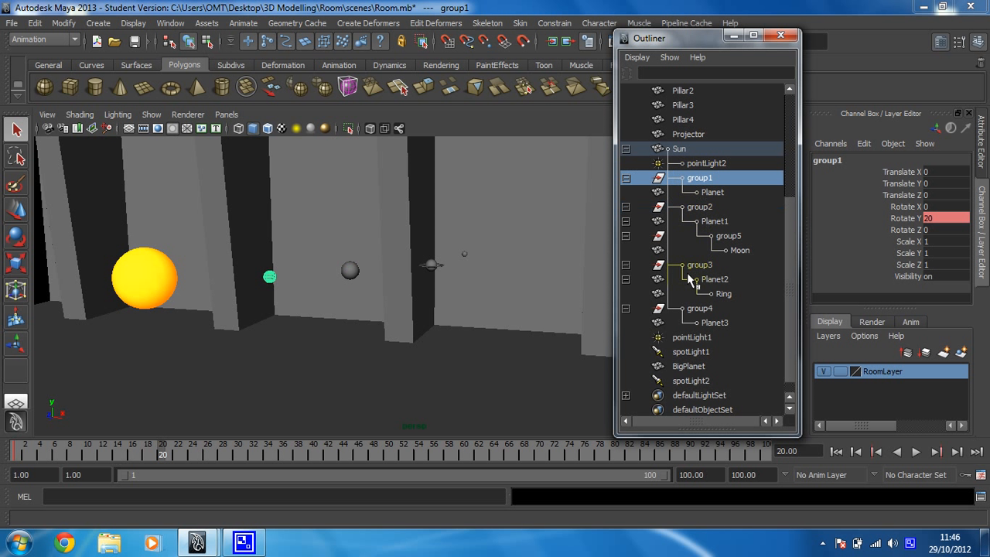
shift+click(712, 322)
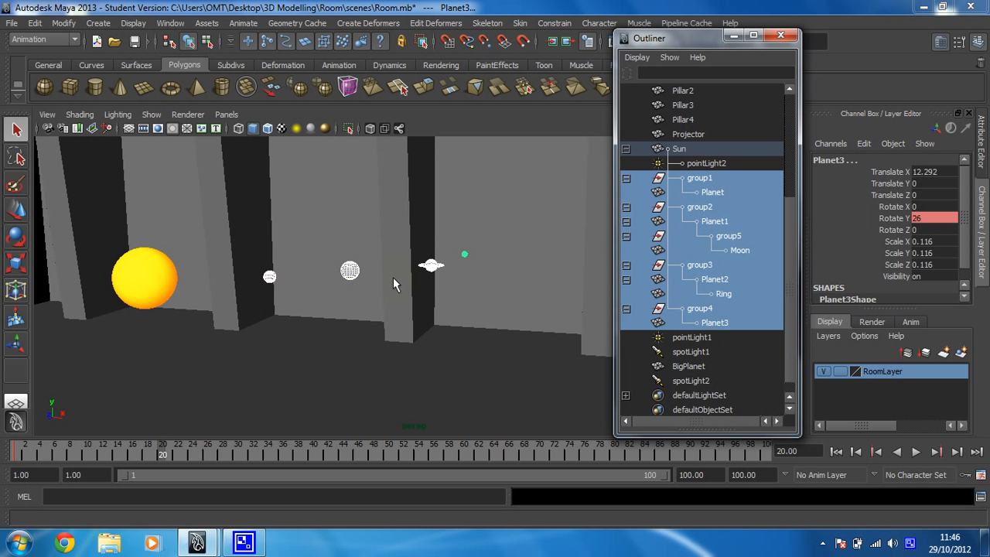
click(898, 224)
right_click(897, 224)
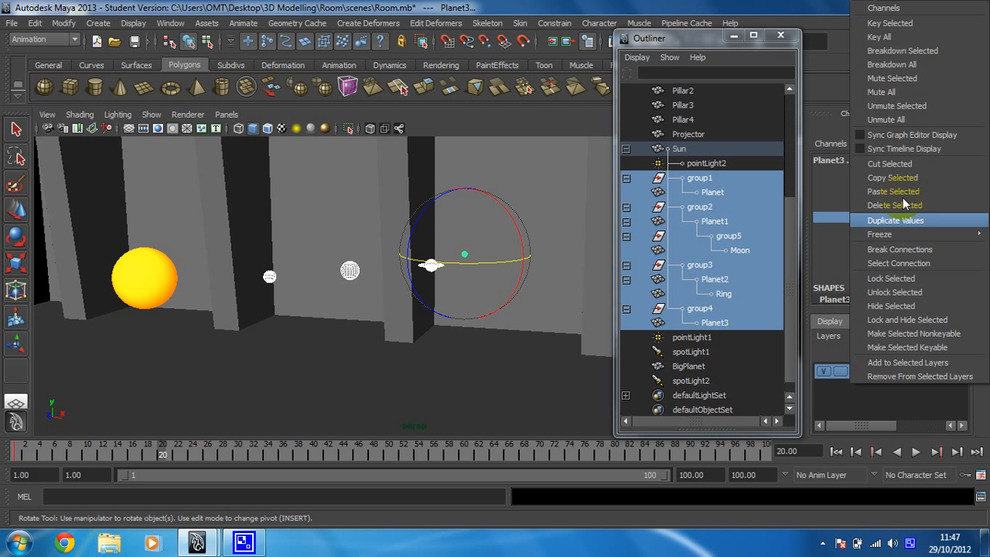
click(898, 23)
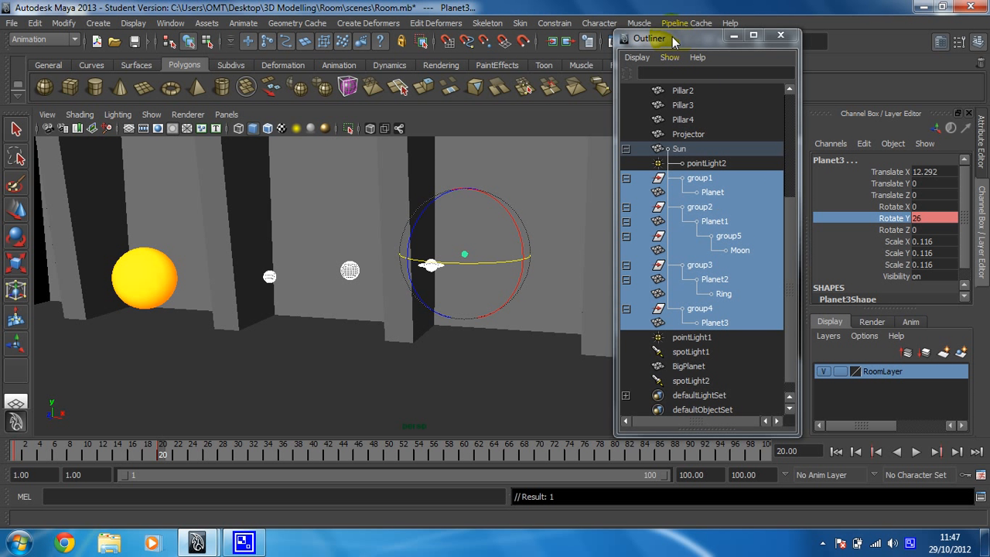
Move the Outliner clear of the viewport, scrub the timeline back to frame 1 and play the planet animation
drag(688, 41, 824, 37)
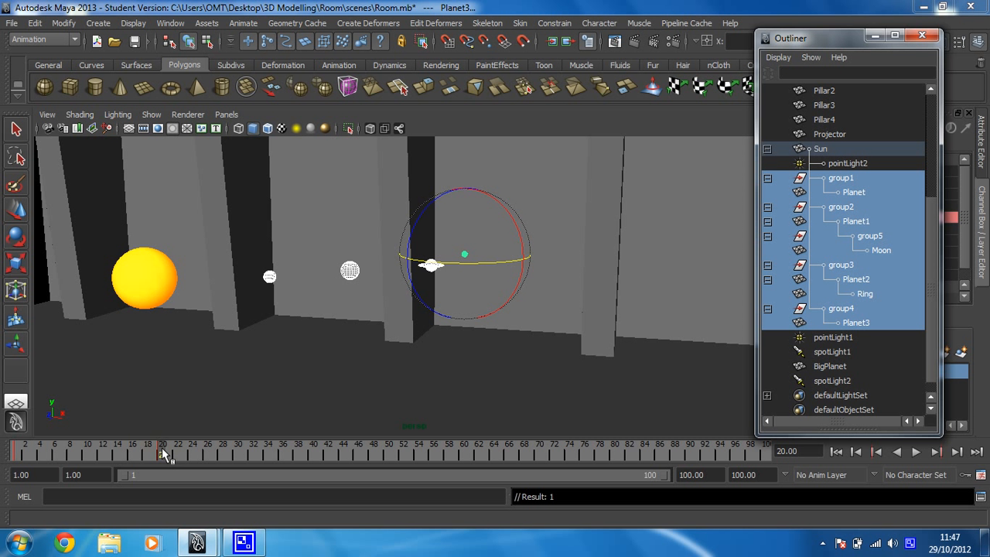
drag(161, 450, 1, 462)
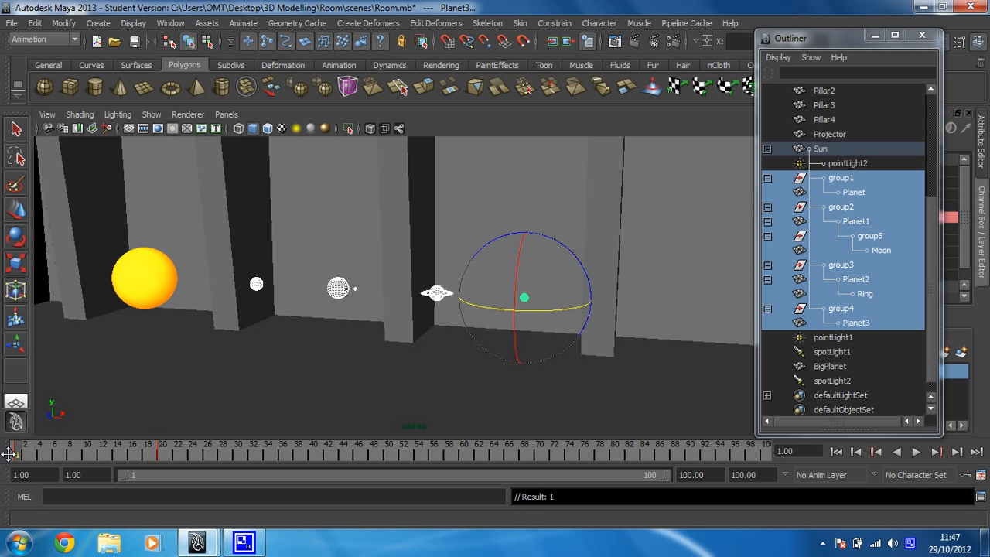
key(alt+v)
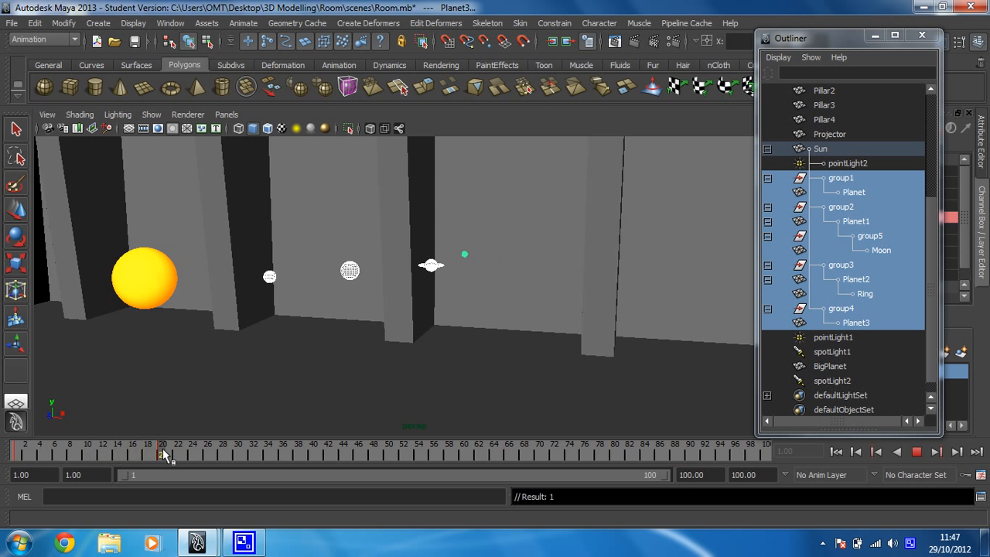